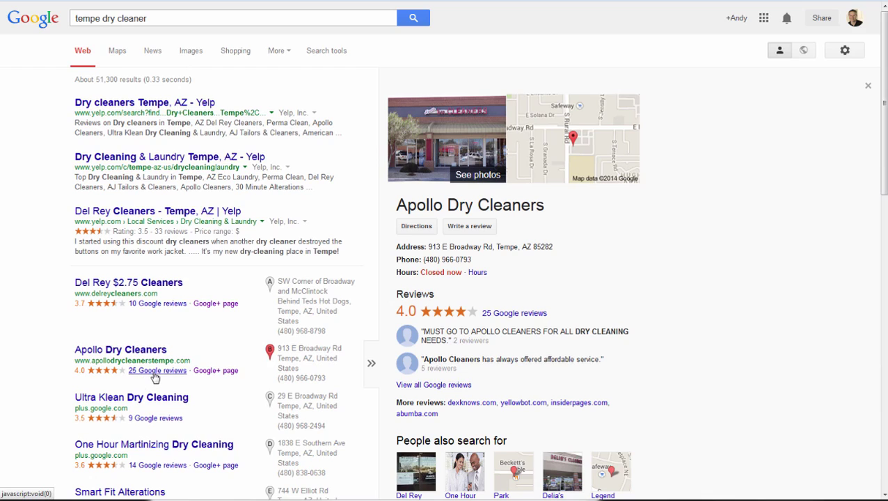
pyautogui.click(144, 374)
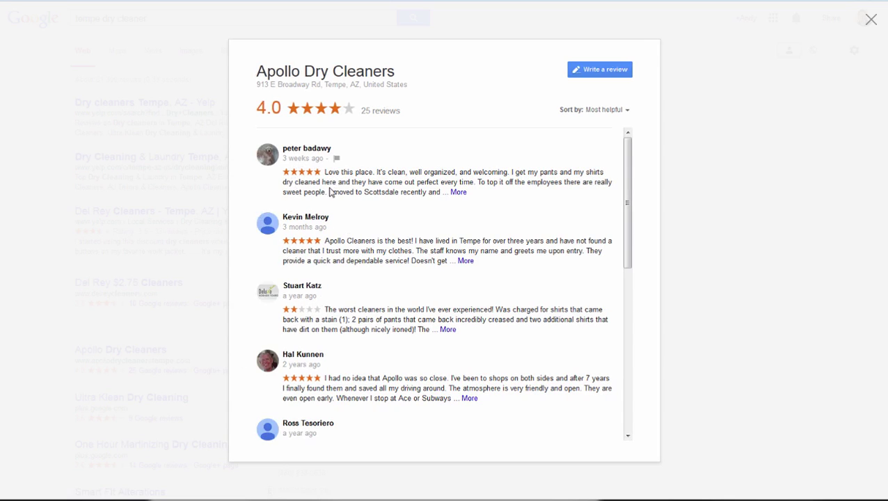
pyautogui.scroll(-1, 347, 339)
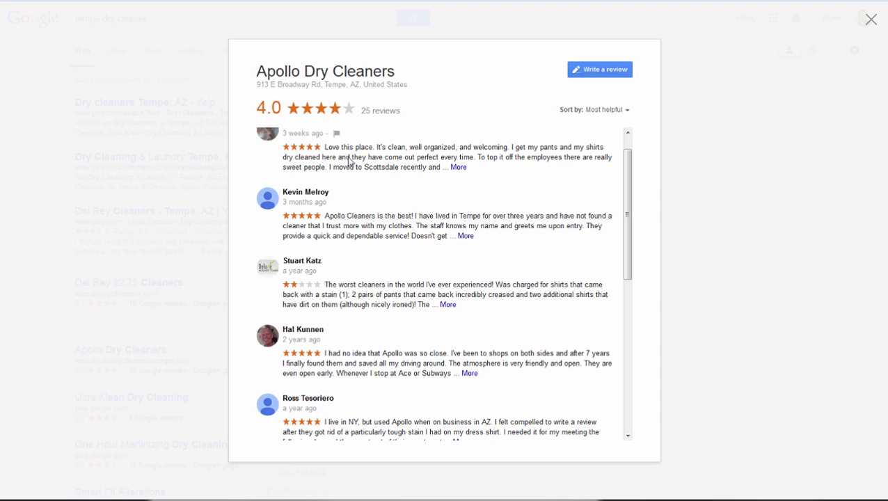
pyautogui.click(767, 138)
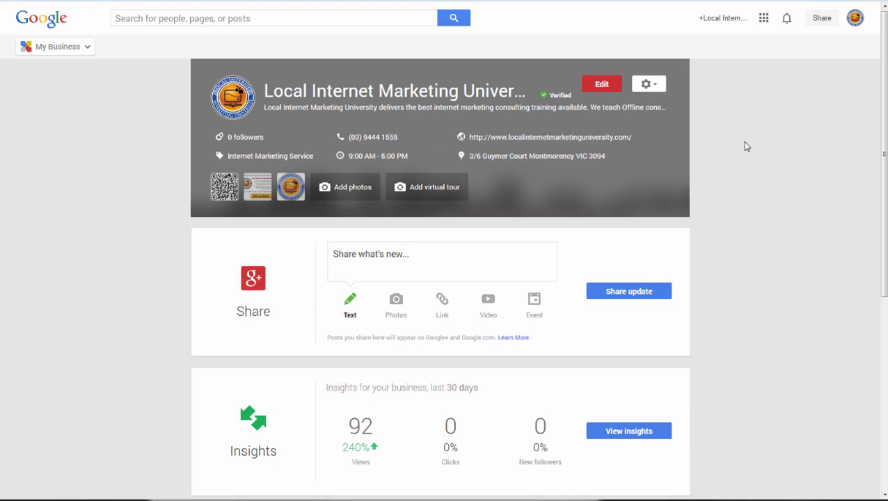
# Step: Check the dashboard's Reviews card (1 review), then open the My Business services menu
pyautogui.scroll(-2, 746, 145)
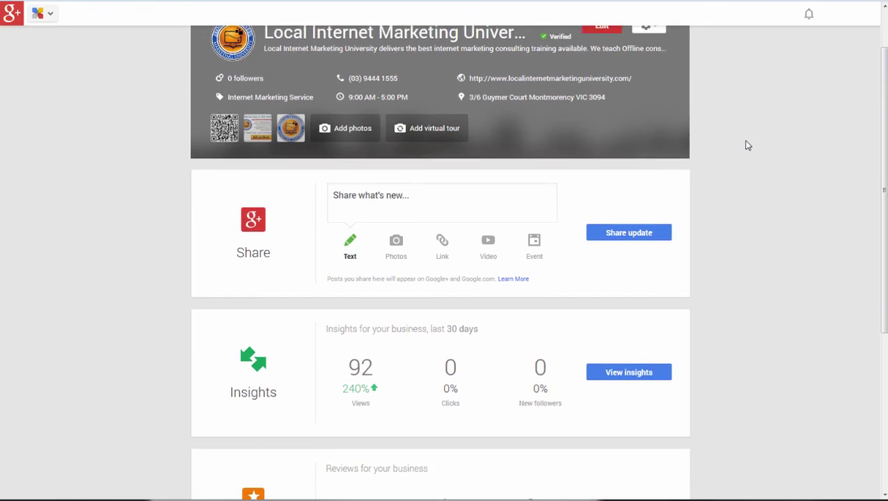
pyautogui.scroll(2, 746, 145)
pyautogui.scroll(-2, 746, 145)
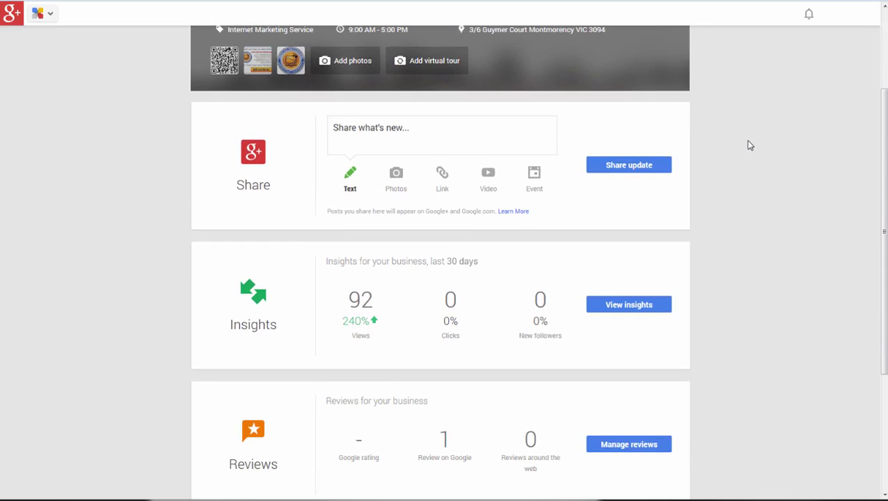
pyautogui.scroll(-1, 750, 144)
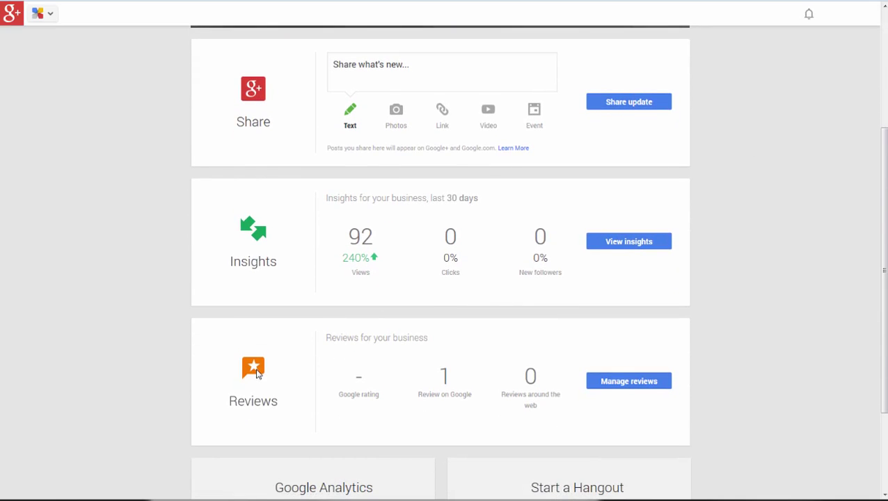
pyautogui.scroll(2, 256, 373)
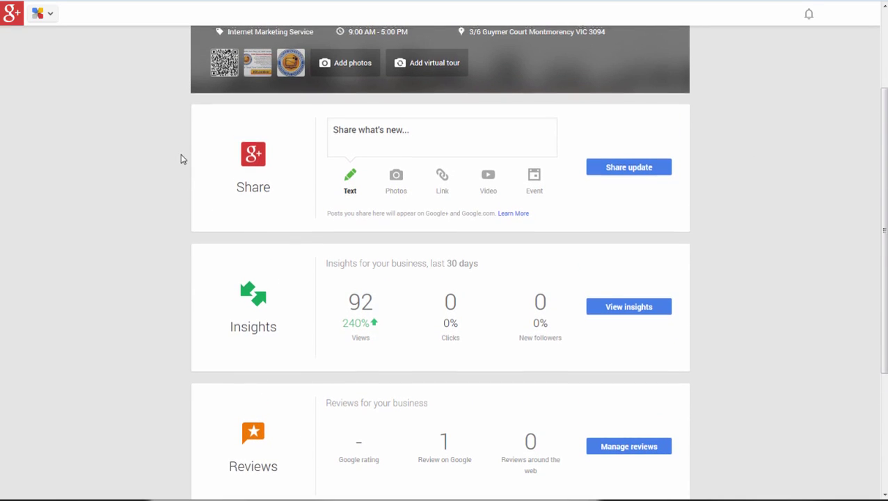
pyautogui.scroll(4, 182, 159)
pyautogui.click(54, 46)
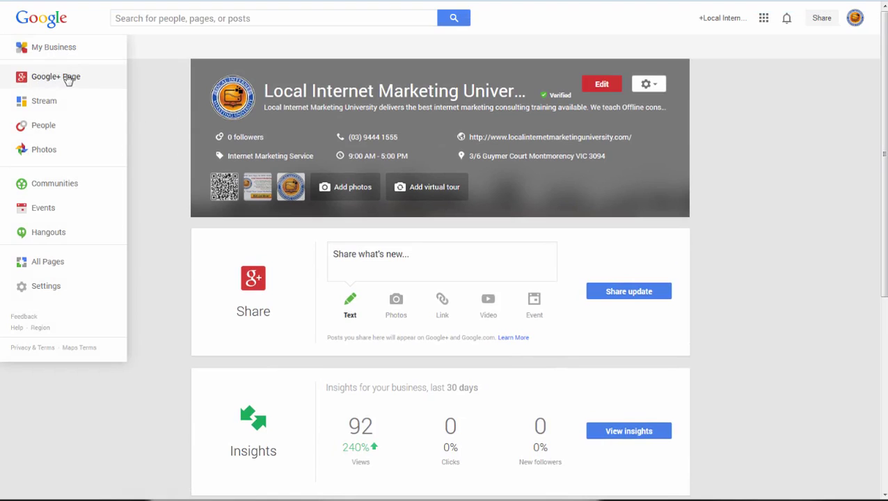
# Step: Go to Local Internet Marketing University's Google+ page and scroll to its five-star review
pyautogui.click(56, 78)
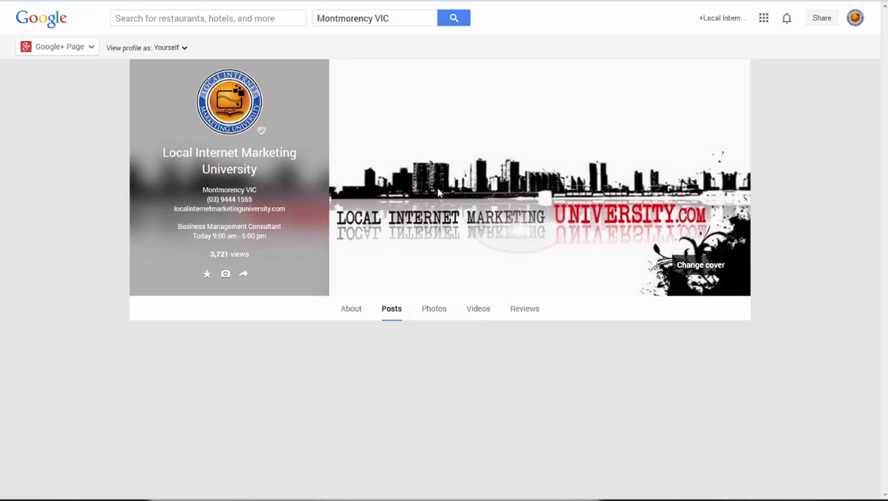
pyautogui.scroll(-1, 438, 193)
pyautogui.scroll(-3, 439, 192)
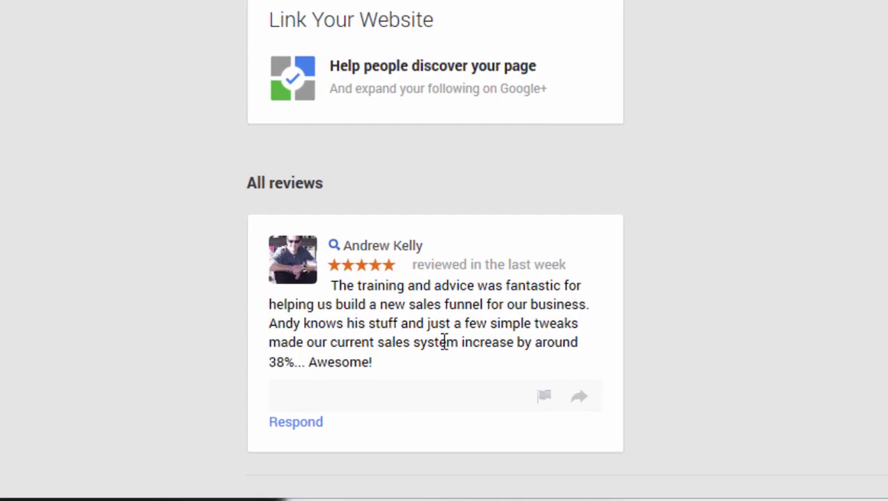
# Step: Open the Public share form for the five-star customer review
pyautogui.click(581, 402)
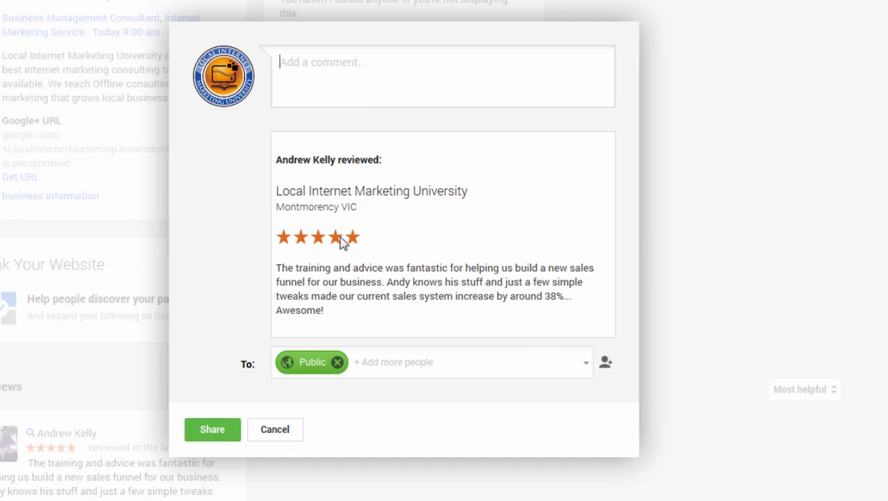
# Step: Dismiss the share form and scroll to the publicly shared review post
pyautogui.click(296, 430)
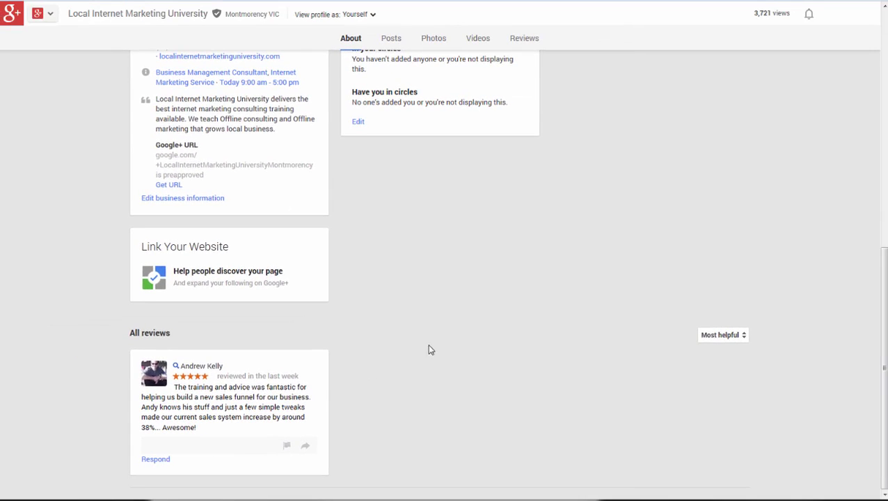
pyautogui.scroll(1, 414, 354)
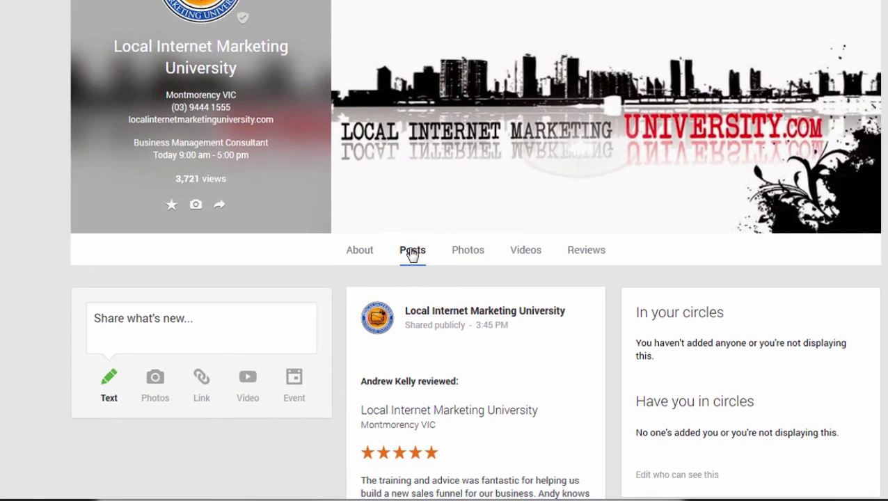
pyautogui.scroll(-3, 476, 252)
pyautogui.scroll(-1, 477, 246)
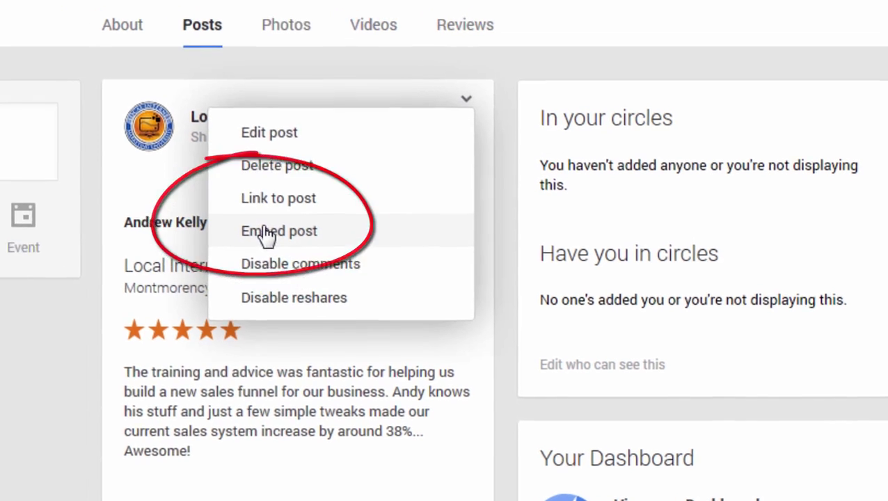
# Step: Open the review post's Embed post dialog and select its plusone.js script and g-post embed code
pyautogui.click(237, 212)
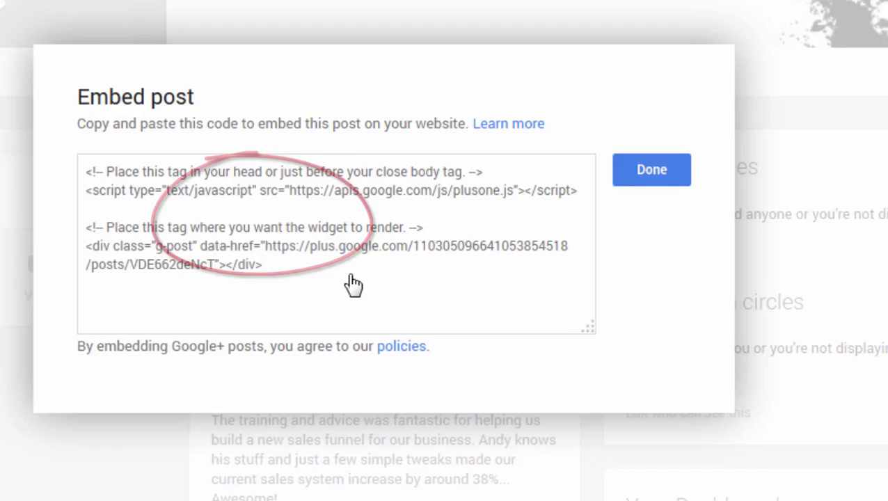
pyautogui.click(404, 311)
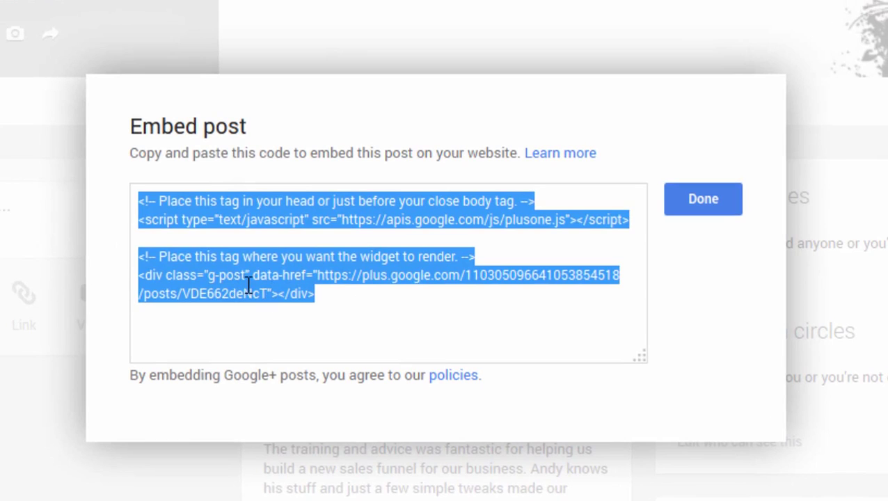
pyautogui.click(339, 302)
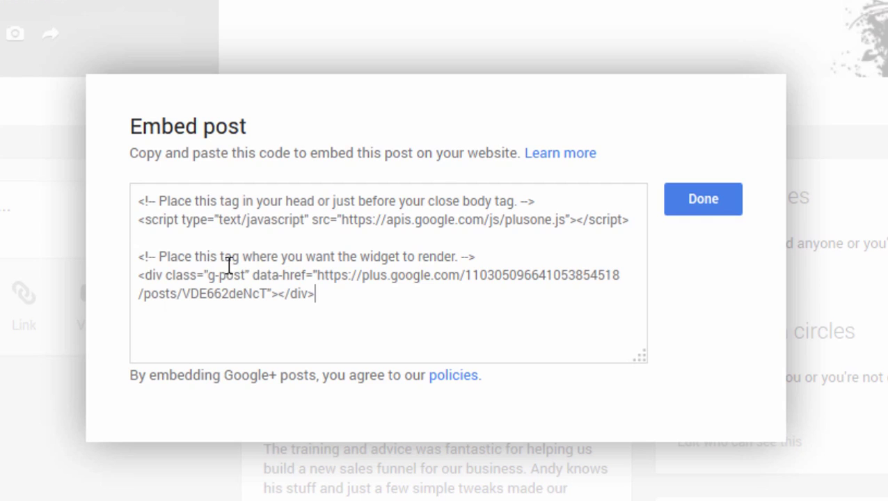
pyautogui.click(145, 199)
pyautogui.moveTo(232, 218); pyautogui.dragTo(357, 303)
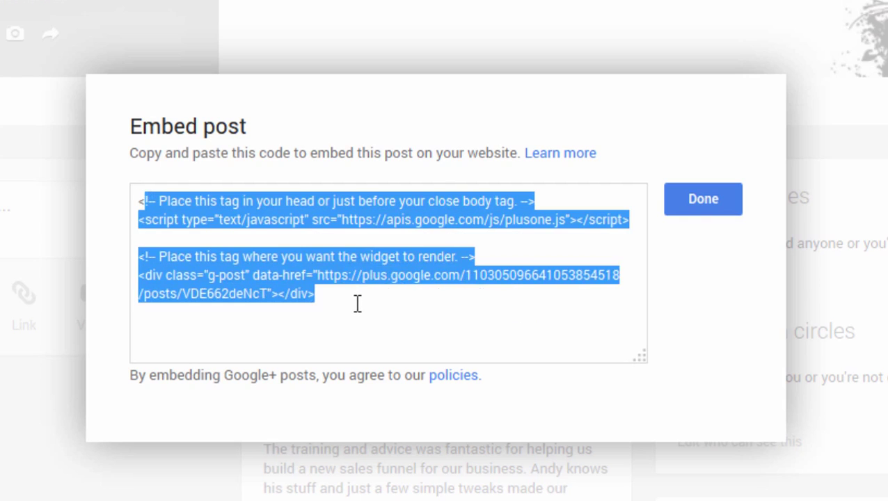
pyautogui.click(357, 303)
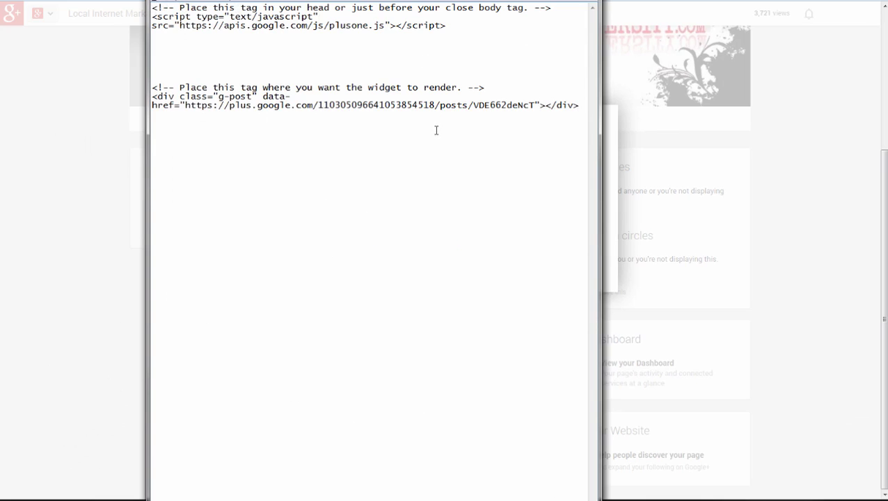
# Step: In Notepad, select the Google+ comment and plusone.js script tag meant for the page head
pyautogui.hotkey('ctrl', 'Home')
pyautogui.hotkey('shift', 'Right')
pyautogui.hotkey('shift', 'Right')
pyautogui.hotkey('shift', 'Right')
pyautogui.hotkey('shift', 'Right')
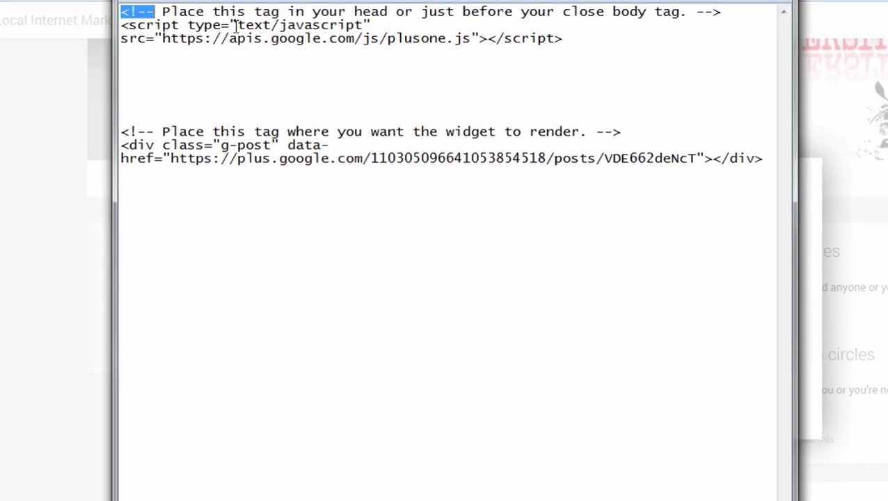
pyautogui.moveTo(235, 26); pyautogui.dragTo(569, 38)
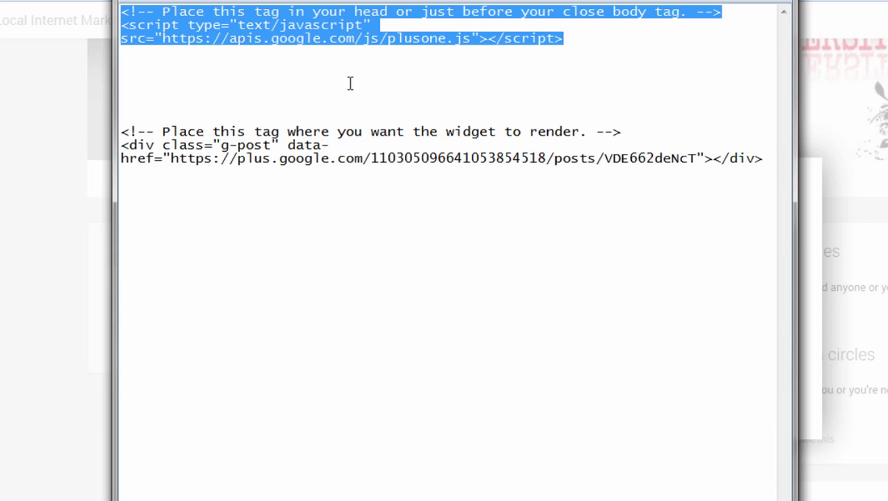
pyautogui.click(112, 122)
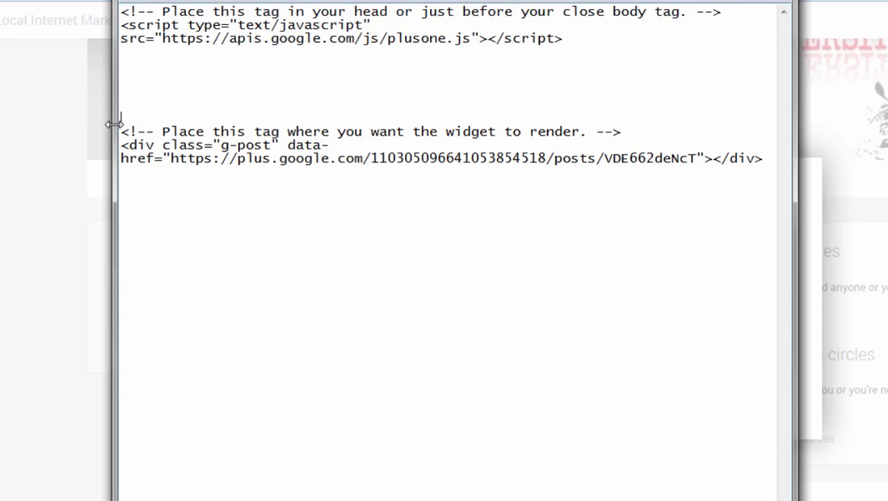
pyautogui.moveTo(121, 132); pyautogui.dragTo(770, 172)
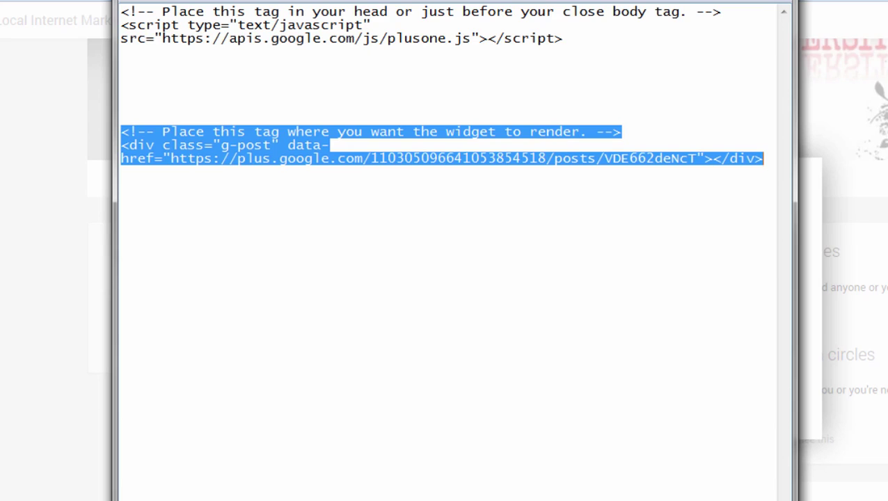
pyautogui.click(480, 73)
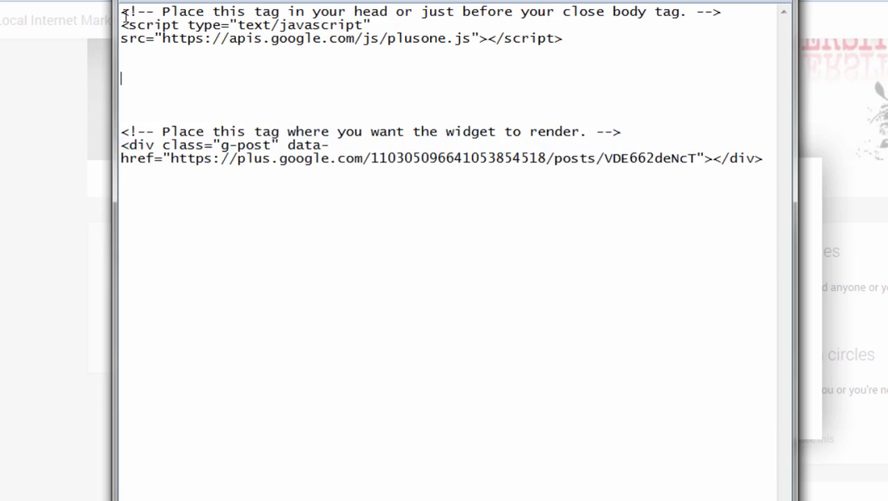
pyautogui.moveTo(120, 11); pyautogui.dragTo(568, 43)
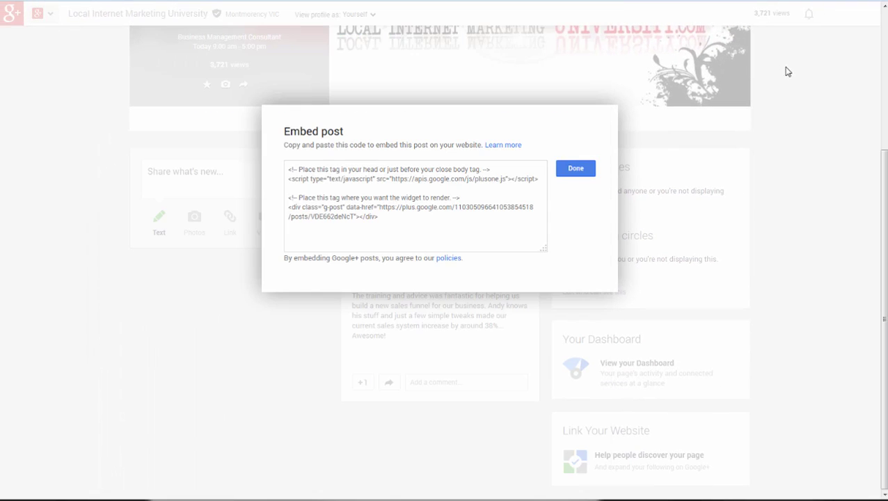
# Step: Close the Google+ Embed post dialog with Done
pyautogui.click(576, 169)
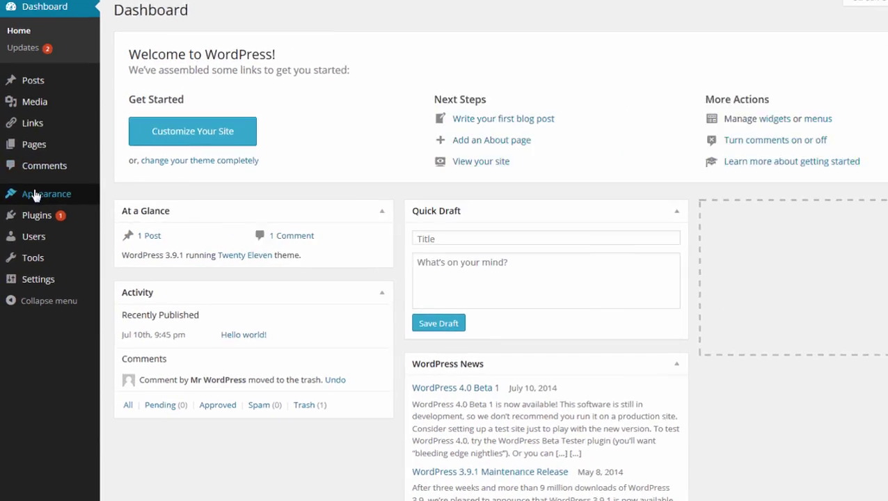
# Step: Bring up the Appearance submenu in the WordPress sidebar to reach the theme Editor
pyautogui.moveTo(33, 205)
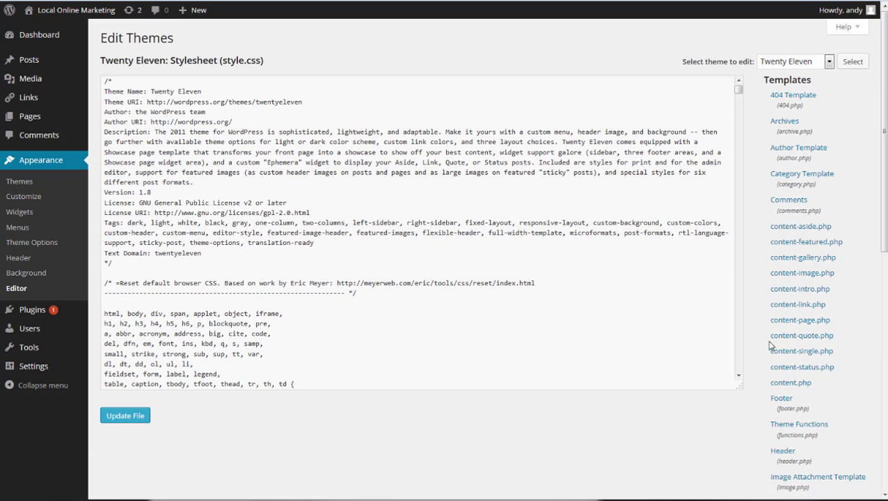
# Step: Open the Twenty Eleven Header (header.php) template and scroll to its head section
pyautogui.scroll(-1, 785, 332)
pyautogui.scroll(-3, 784, 331)
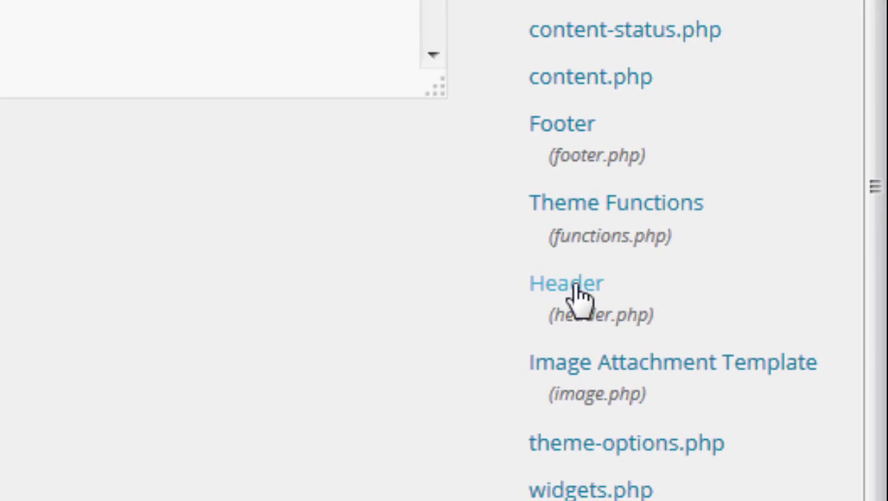
pyautogui.click(565, 287)
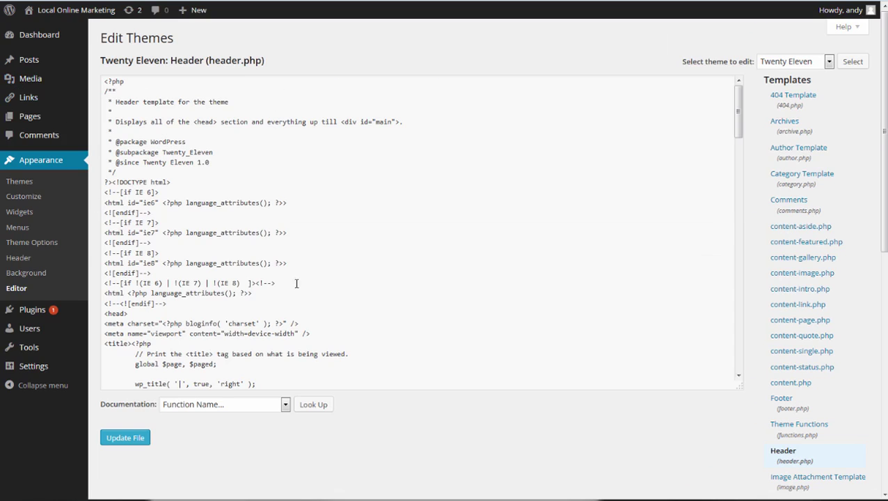
pyautogui.scroll(-2, 299, 168)
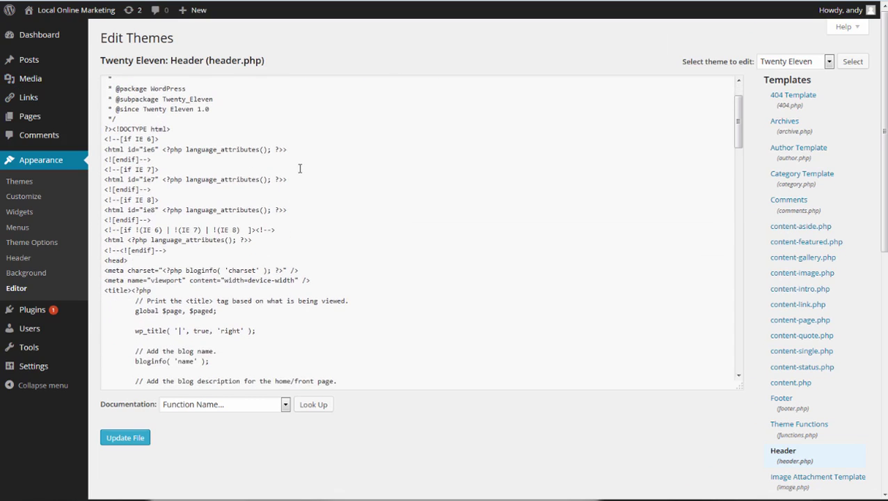
pyautogui.scroll(-3, 300, 170)
pyautogui.scroll(-5, 301, 171)
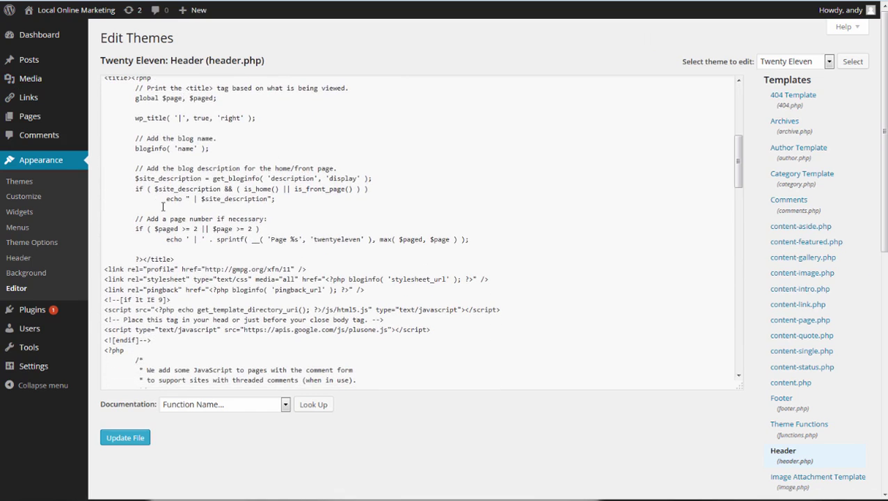
pyautogui.scroll(-5, 164, 204)
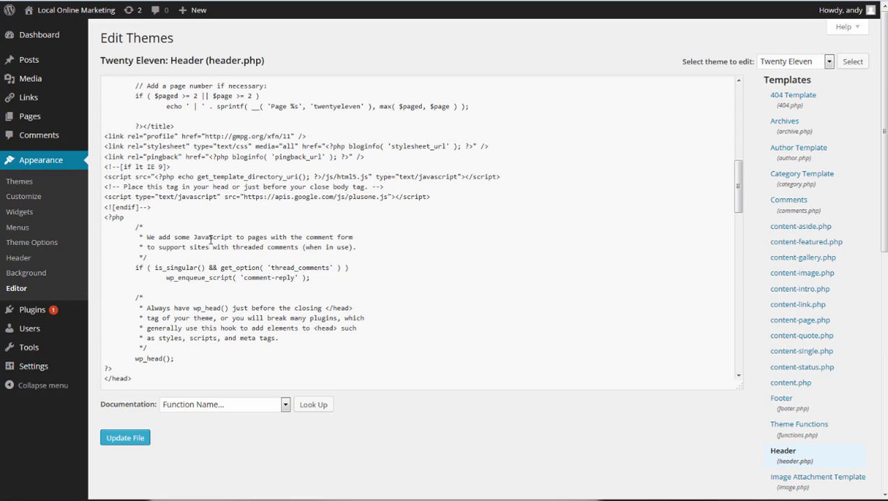
pyautogui.scroll(-1, 211, 240)
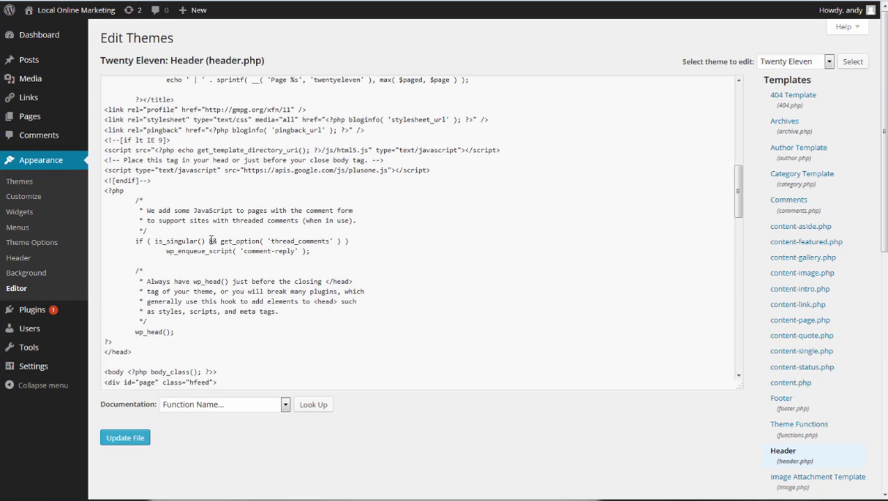
pyautogui.scroll(-2, 199, 229)
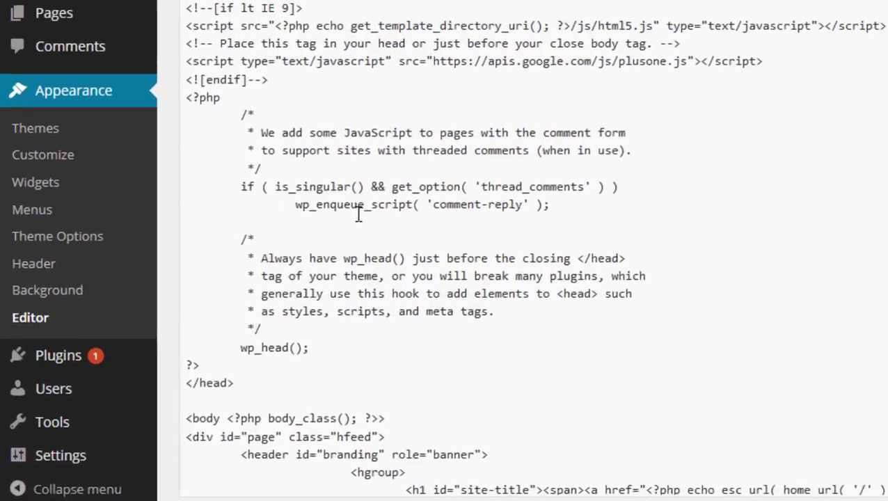
pyautogui.scroll(3, 359, 214)
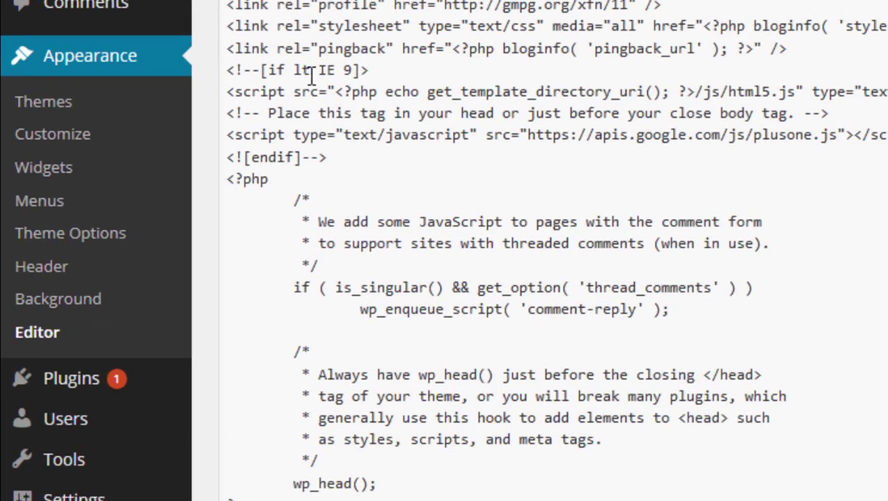
# Step: Locate the old plusone.js script line near the comment-reply code in the head
pyautogui.moveTo(296, 202); pyautogui.dragTo(694, 449)
pyautogui.click(394, 244)
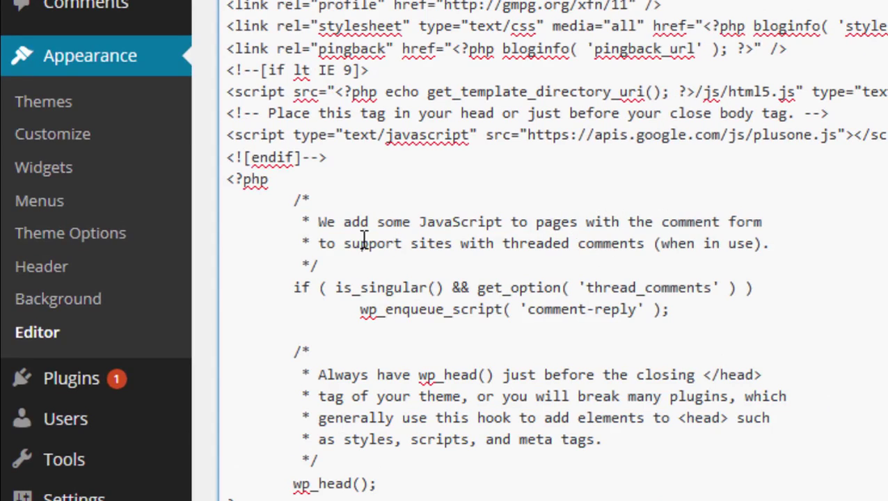
pyautogui.moveTo(335, 221); pyautogui.dragTo(391, 396)
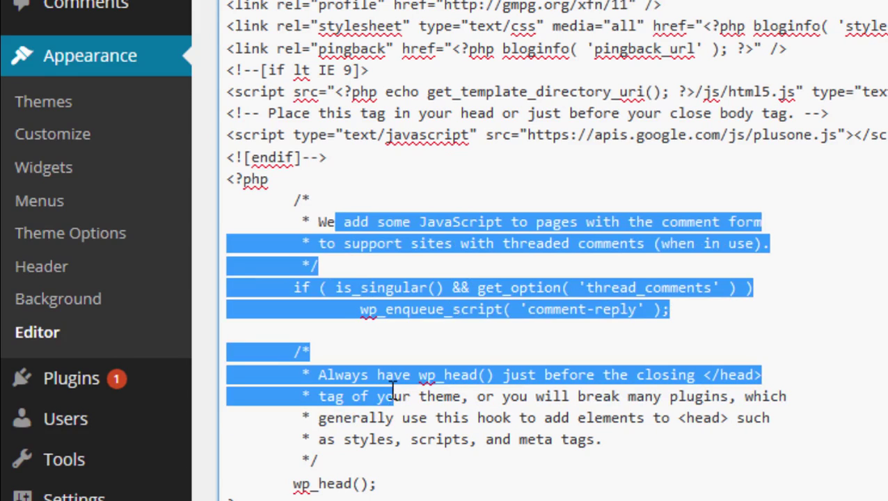
pyautogui.scroll(1, 391, 377)
pyautogui.click(360, 249)
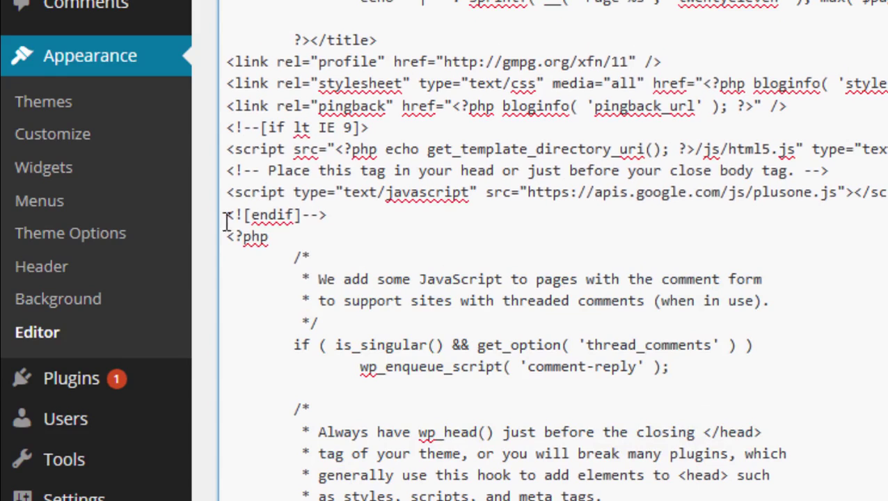
pyautogui.moveTo(226, 237); pyautogui.dragTo(268, 236)
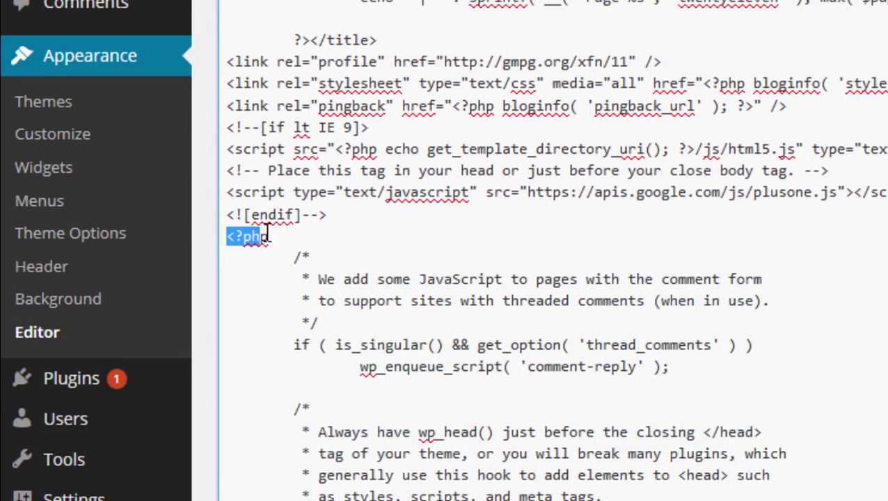
pyautogui.click(222, 192)
pyautogui.moveTo(222, 192); pyautogui.dragTo(885, 192)
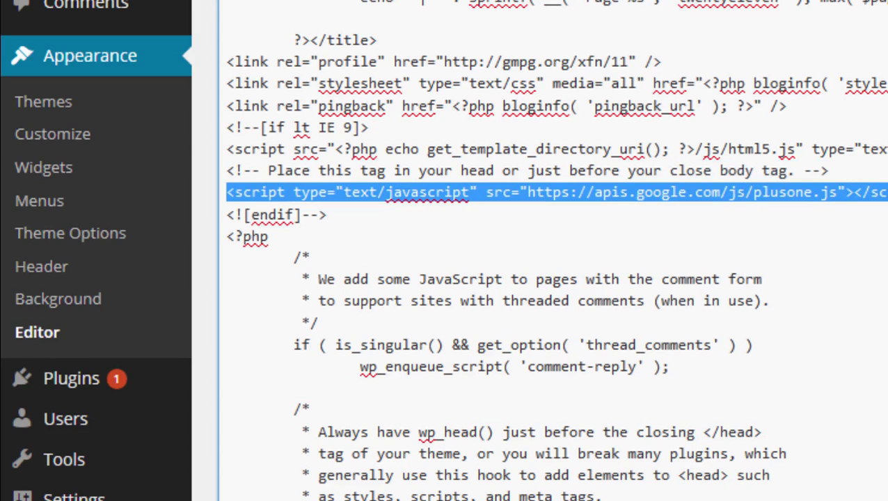
# Step: Delete the old Google+ comment line and plusone.js script line
pyautogui.click(874, 174)
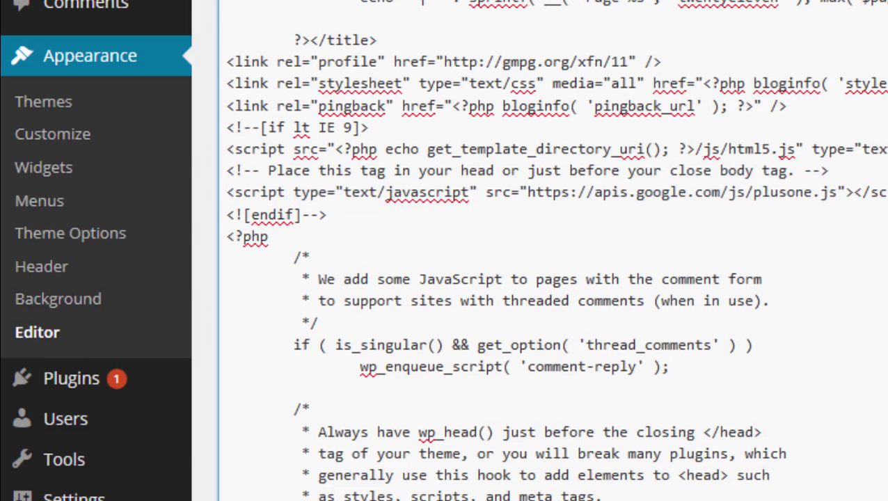
pyautogui.hotkey('shift', 'Home')
pyautogui.click(215, 175)
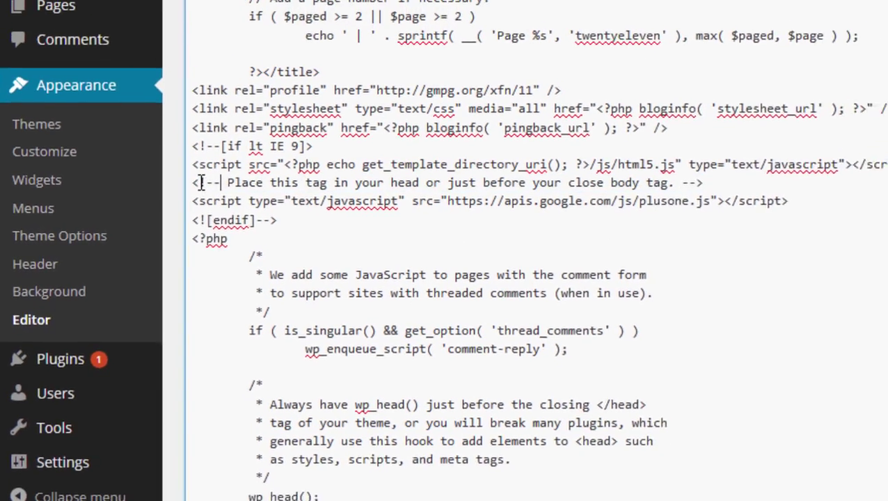
pyautogui.moveTo(216, 175); pyautogui.dragTo(763, 185)
pyautogui.moveTo(646, 195); pyautogui.dragTo(765, 206)
pyautogui.hotkey('ctrl', 'c')
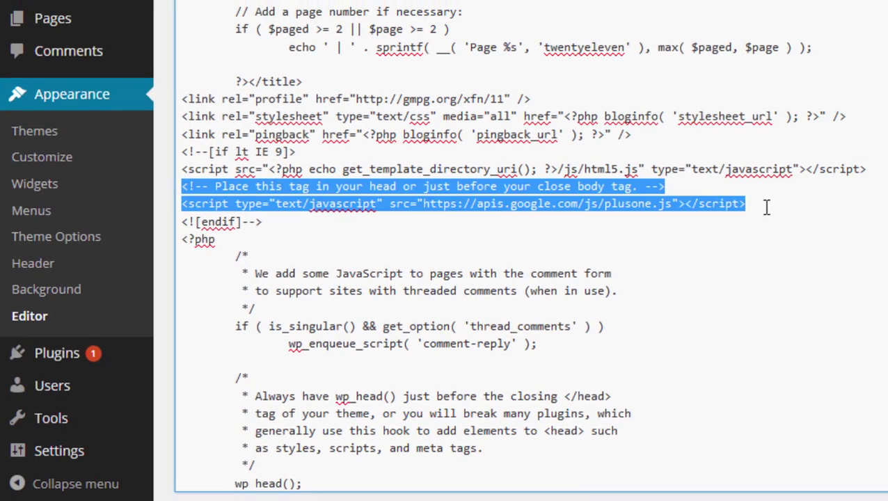
pyautogui.press('Delete')
pyautogui.press('Delete')
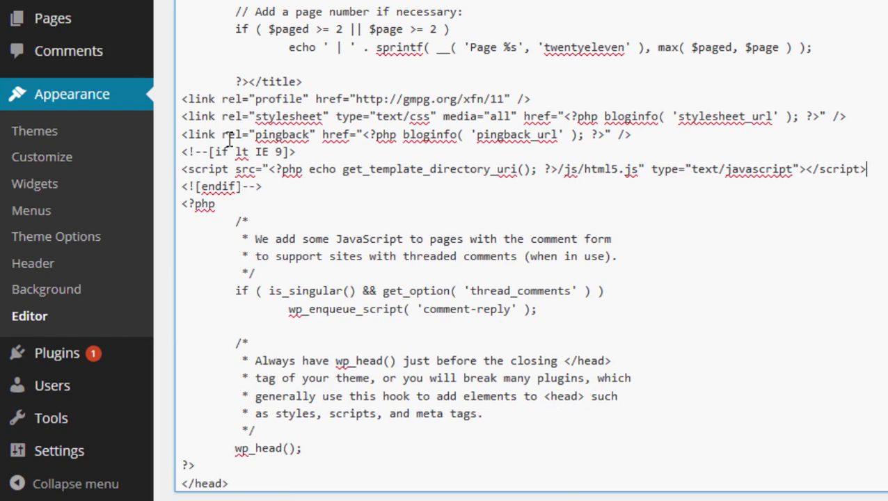
# Step: Place the caret at the end of the html5.js script line
pyautogui.moveTo(181, 169); pyautogui.dragTo(858, 172)
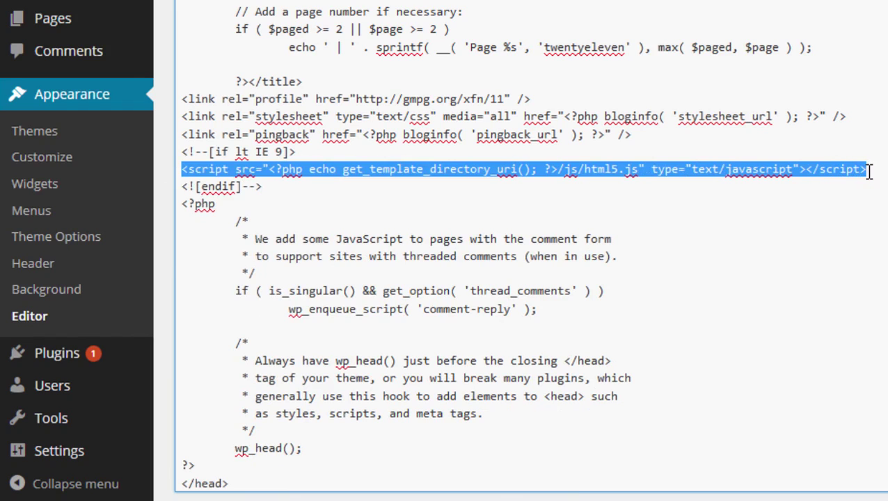
pyautogui.click(377, 202)
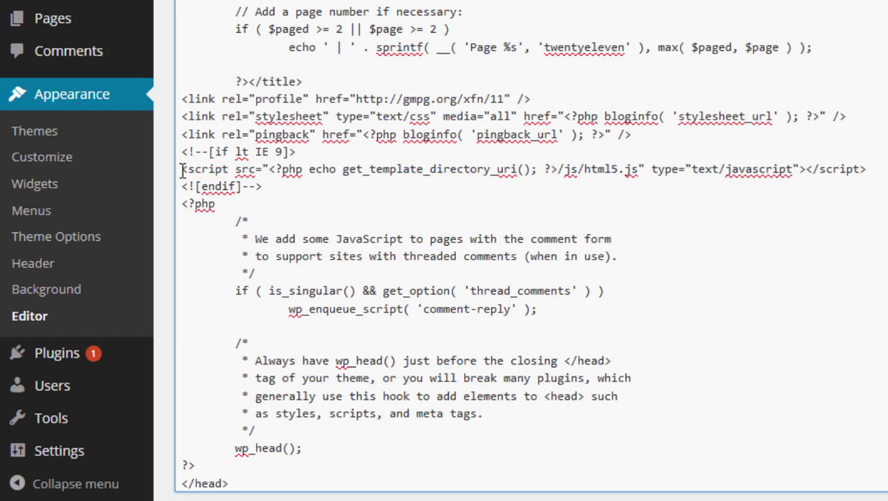
pyautogui.click(874, 169)
# Step: Paste the Google+ comment and plusone.js script on a new line below html5.js in header.php
pyautogui.press('Return')
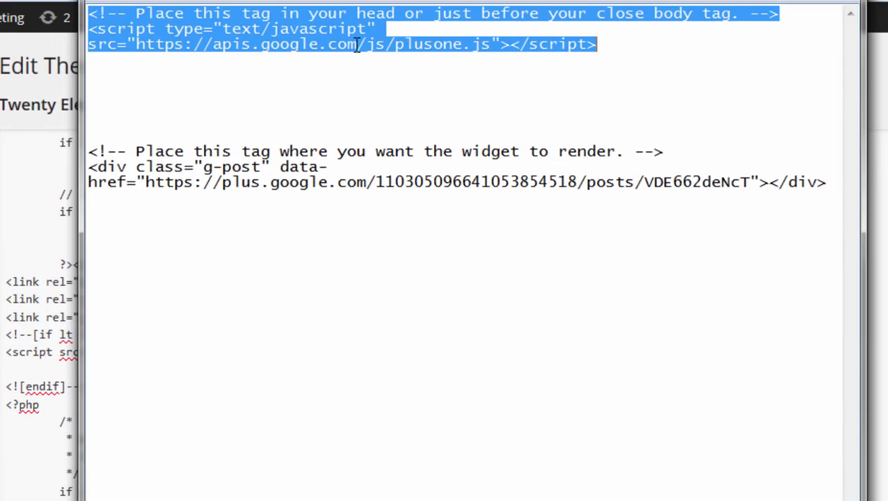
pyautogui.click(25, 440)
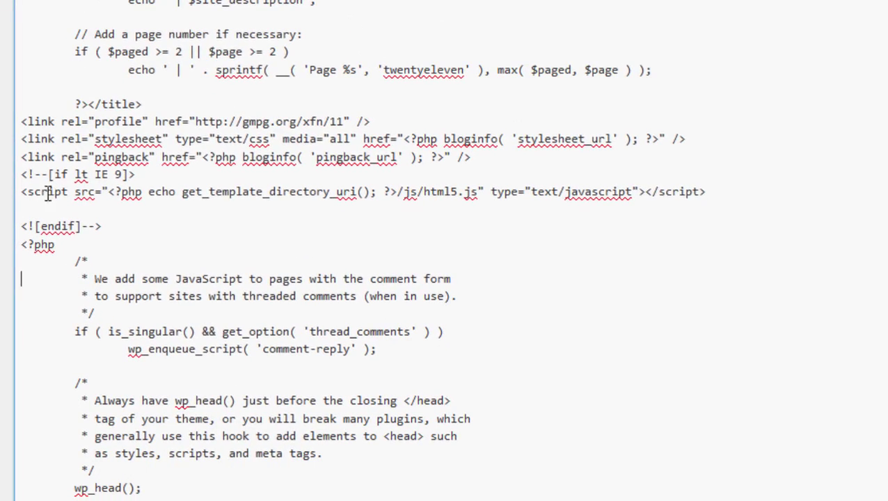
pyautogui.click(41, 209)
pyautogui.hotkey('ctrl', 'v')
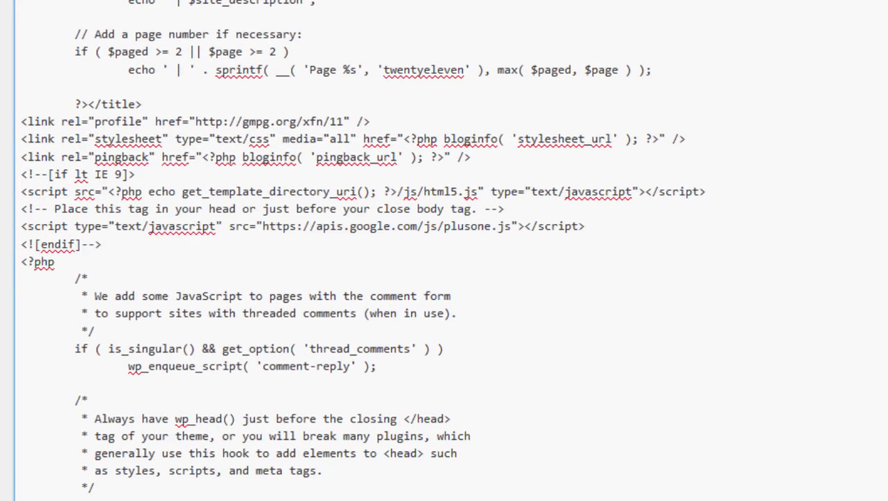
pyautogui.scroll(-3, 185, 452)
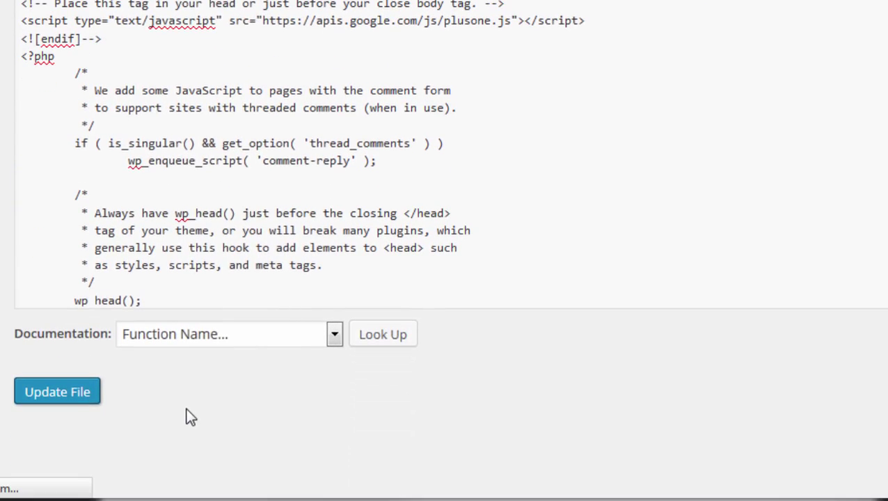
pyautogui.scroll(1, 186, 417)
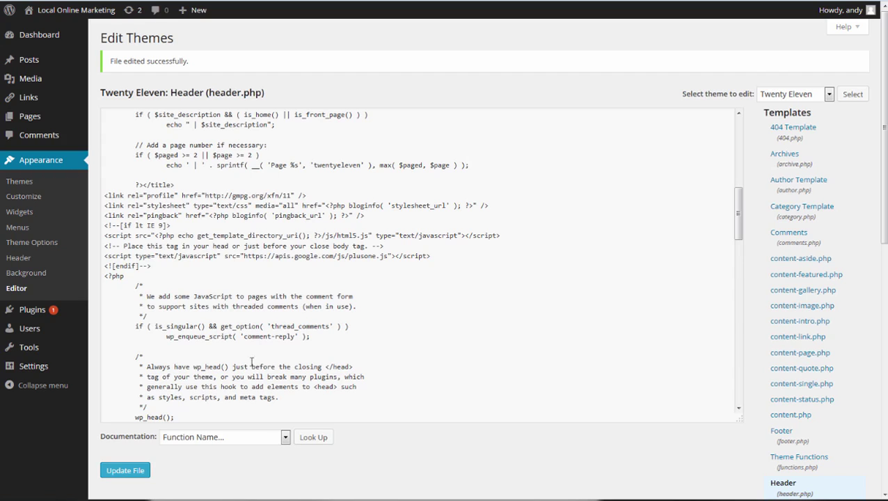
# Step: Create a page titled 'What our Customers are Saying about us' and paste the intro sentence into its body
pyautogui.moveTo(30, 116)
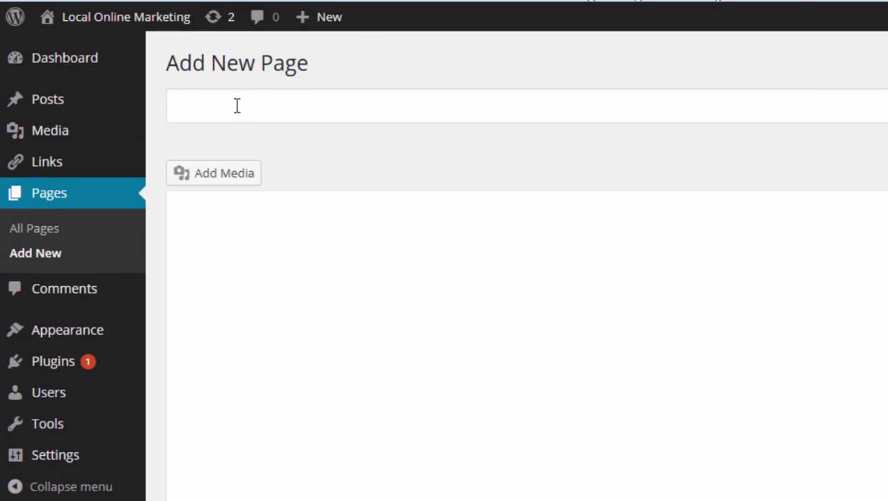
pyautogui.click(237, 105)
pyautogui.write('What our Customers are Saying about us')
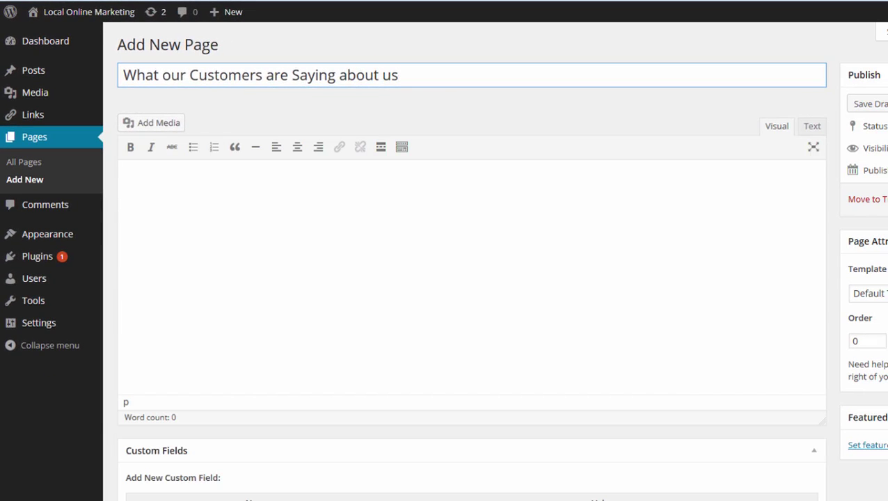
pyautogui.press('Tab')
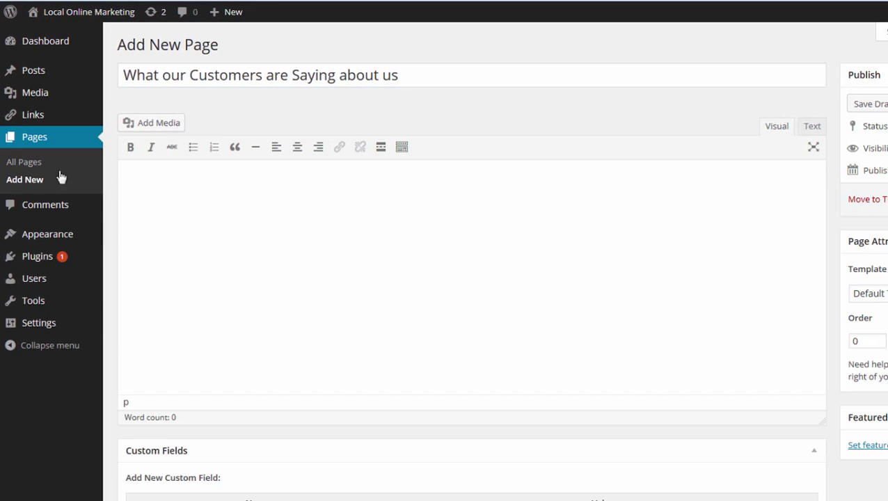
pyautogui.click(151, 175)
pyautogui.write('Check out What our customers are saying about our services!')
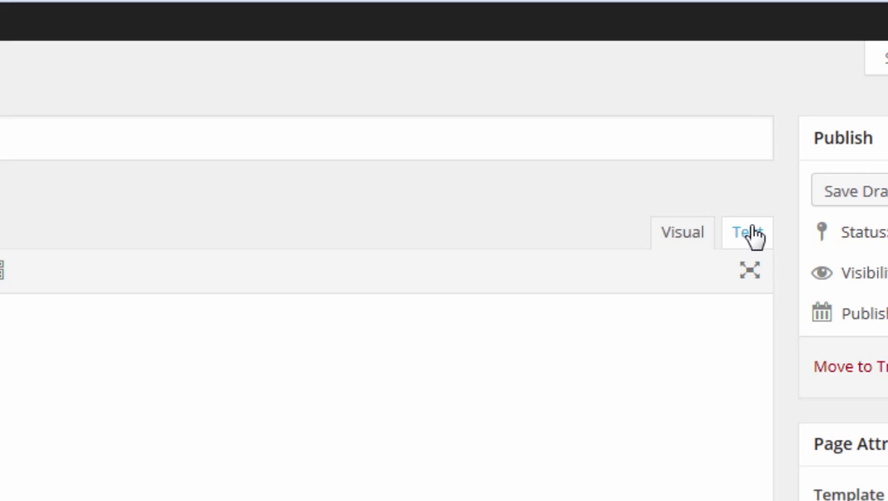
# Step: In the Text view, paste the Google+ g-post embed code from Notepad on a new line below the intro sentence
pyautogui.click(748, 233)
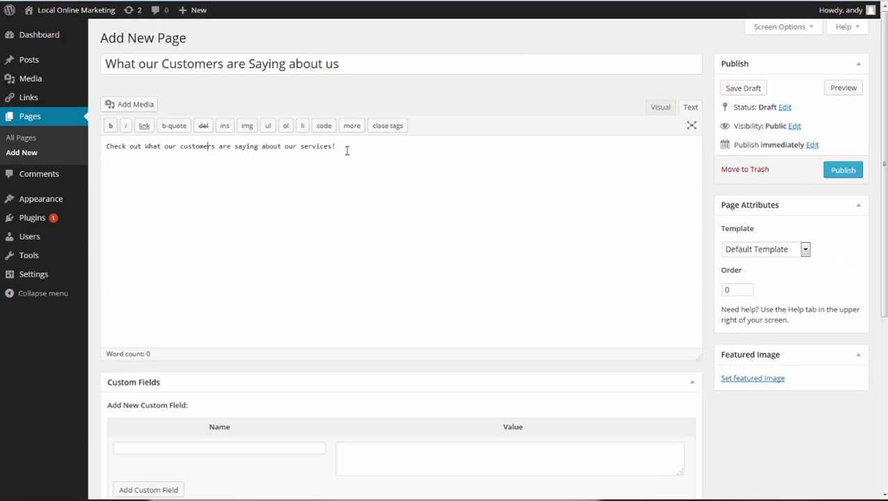
pyautogui.click(346, 148)
pyautogui.press('Return')
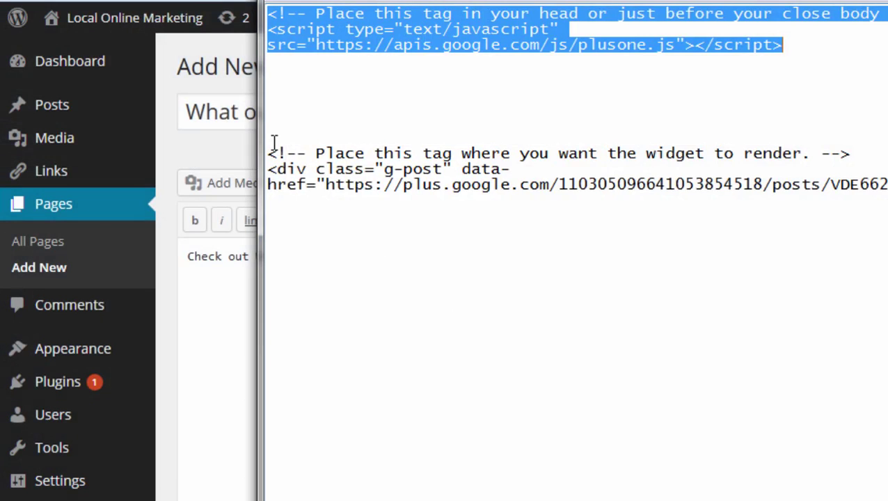
pyautogui.moveTo(268, 152); pyautogui.dragTo(884, 185)
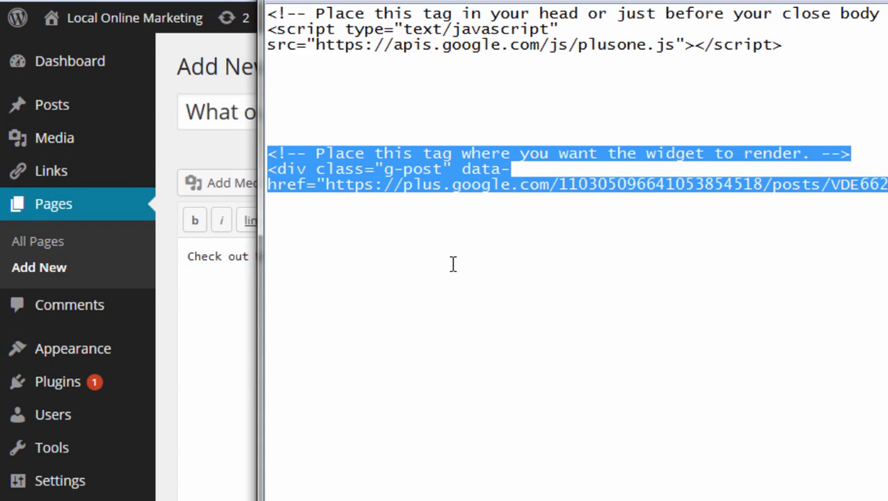
pyautogui.click(227, 361)
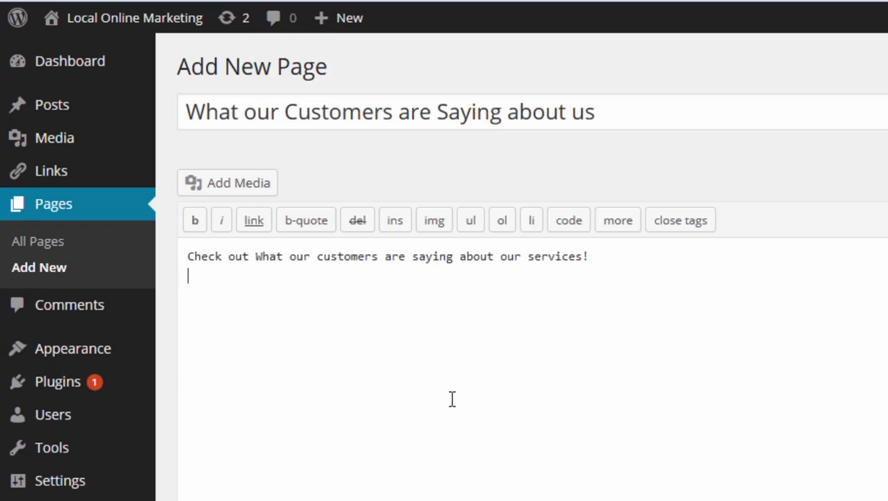
pyautogui.hotkey('ctrl', 'v')
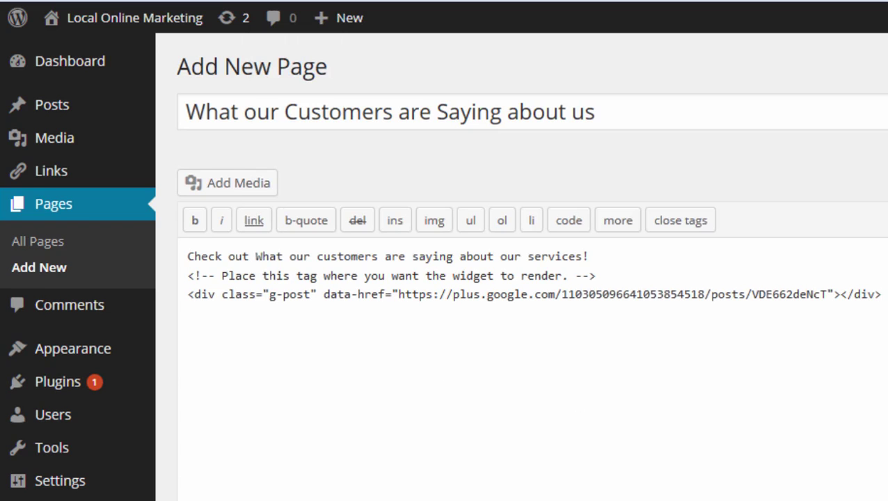
# Step: Set the page template to Sidebar Template and publish the page
pyautogui.click(872, 298)
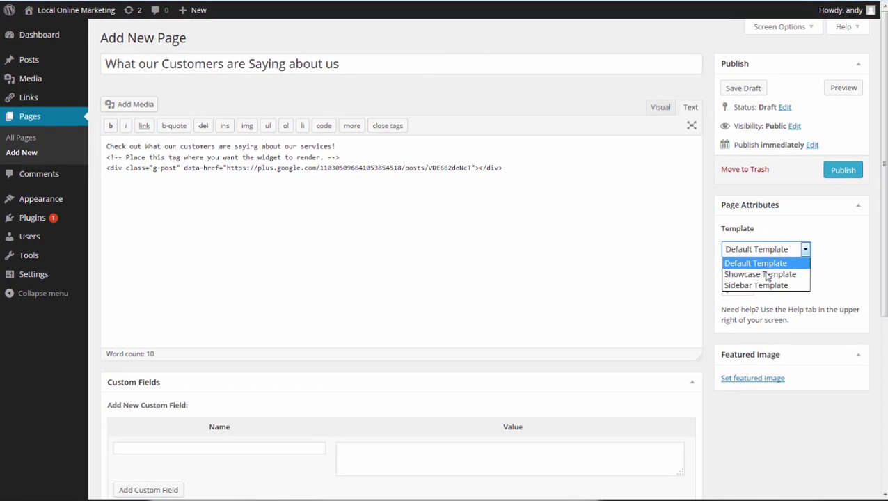
pyautogui.click(755, 286)
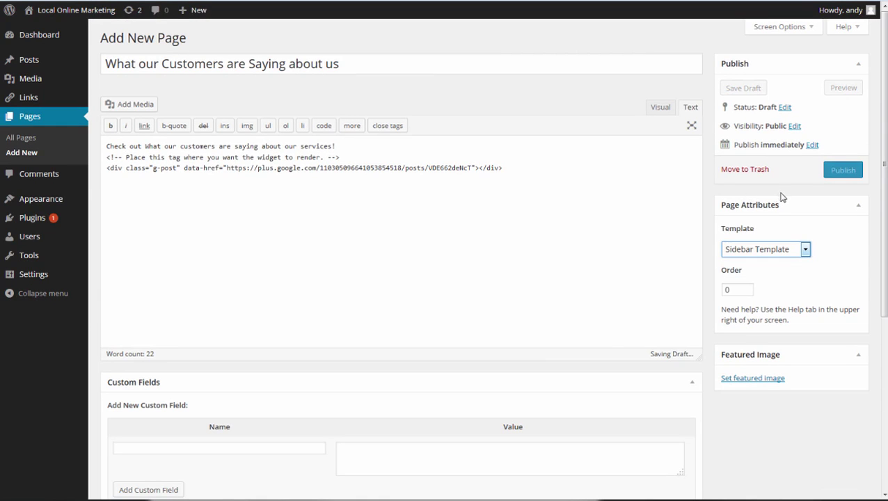
pyautogui.click(842, 172)
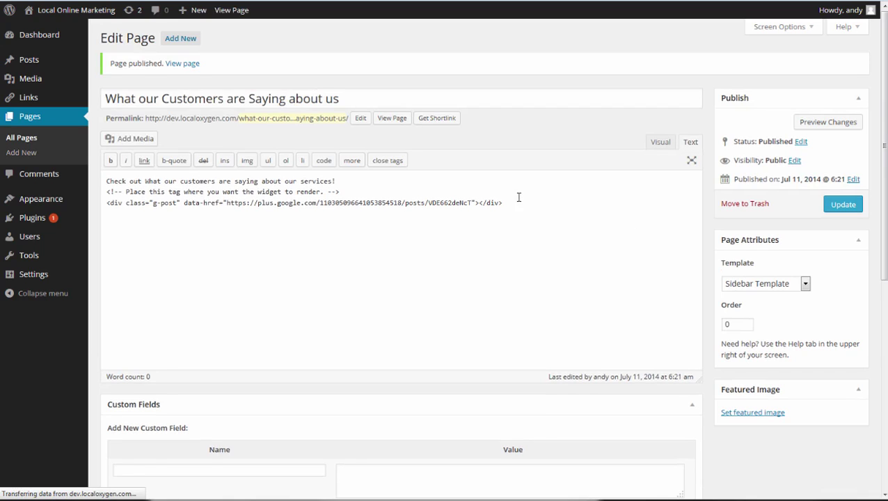
# Step: Open the published 'What our Customers are Saying about us' page in a new tab and switch to it
pyautogui.rightClick(178, 64)
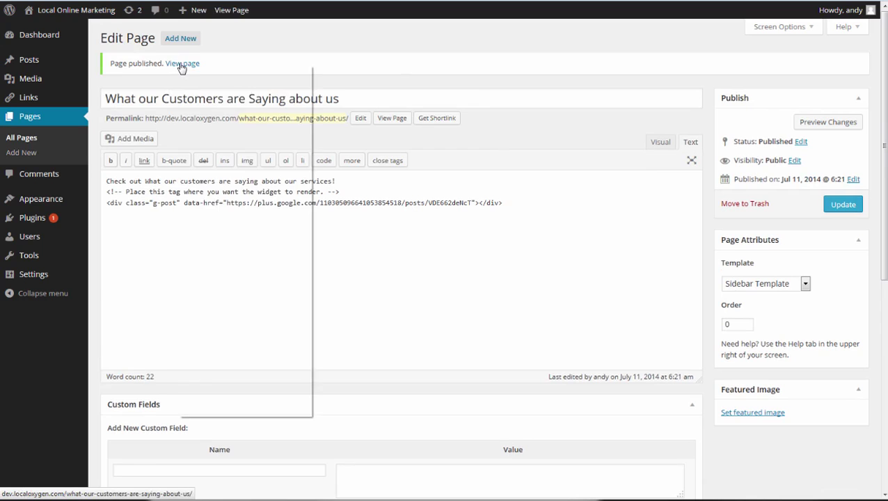
pyautogui.click(201, 72)
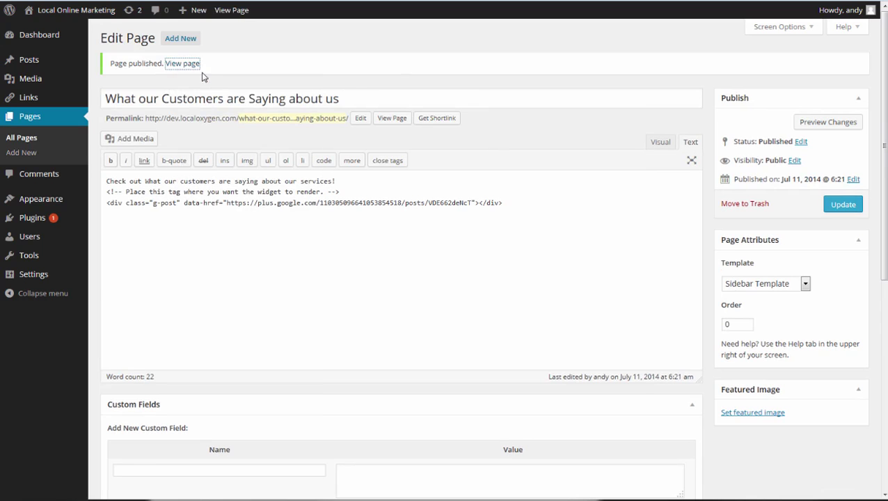
pyautogui.hotkey('ctrl', 'Tab')
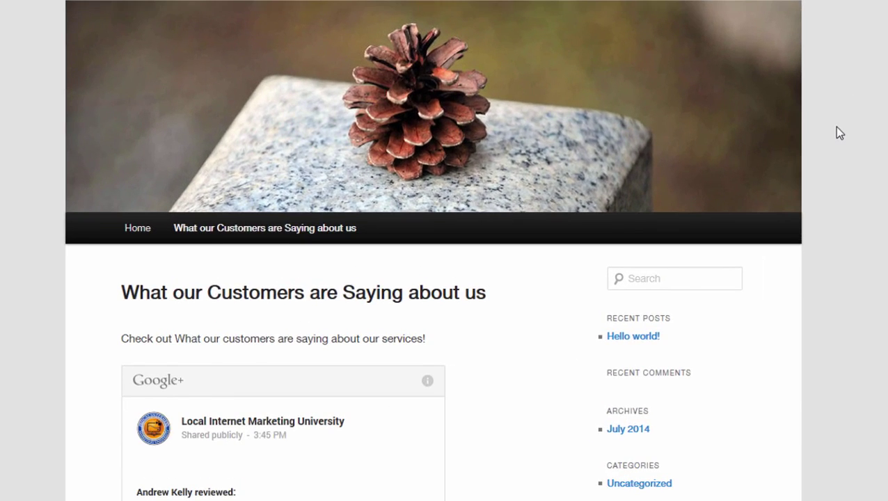
# Step: Scroll the live page to check the embedded five-star Google+ review below the intro line
pyautogui.scroll(-5, 835, 131)
pyautogui.scroll(1, 839, 131)
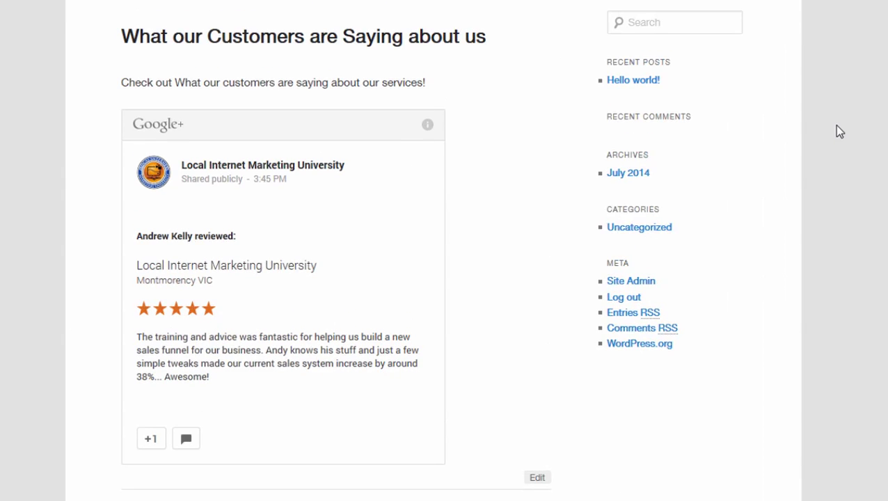